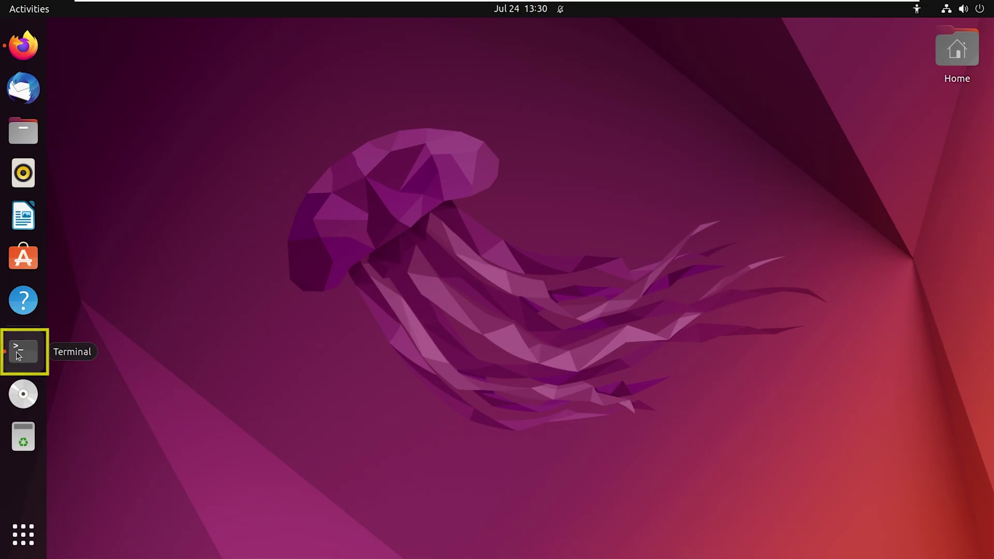
# Step: Open a terminal and run 'sudo apt update' followed by 'sudo apt install zsh'
pyautogui.click(18, 355)
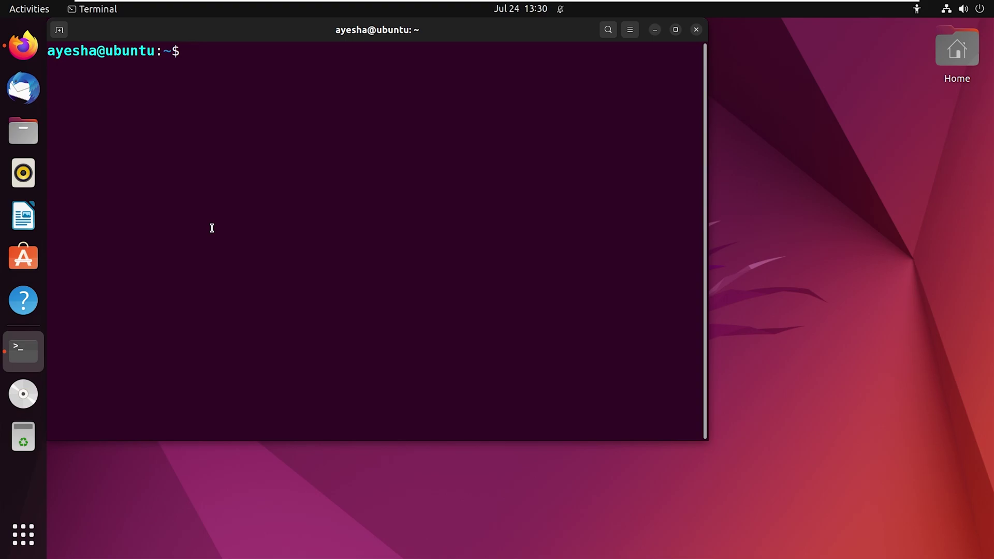
pyautogui.write('sudo apt update')
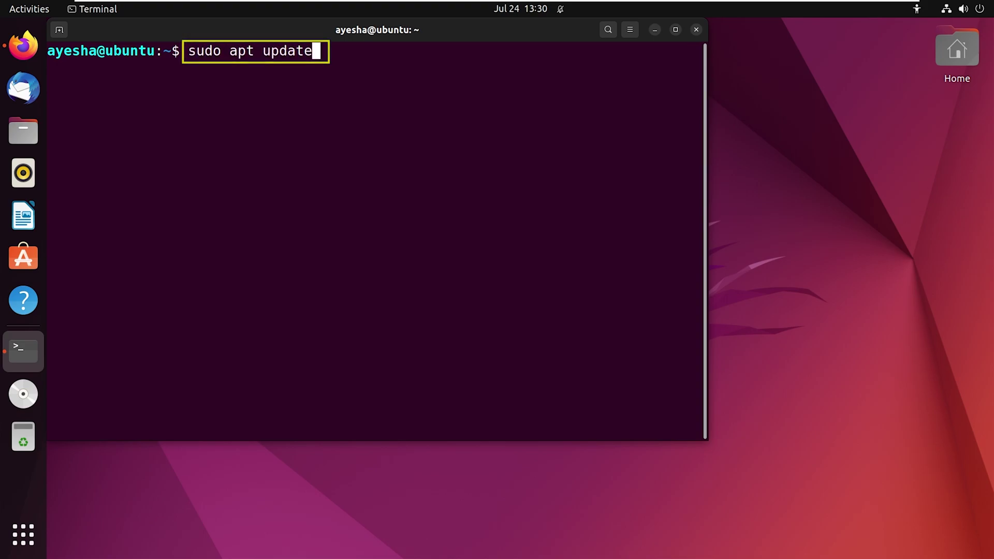
pyautogui.press('Return')
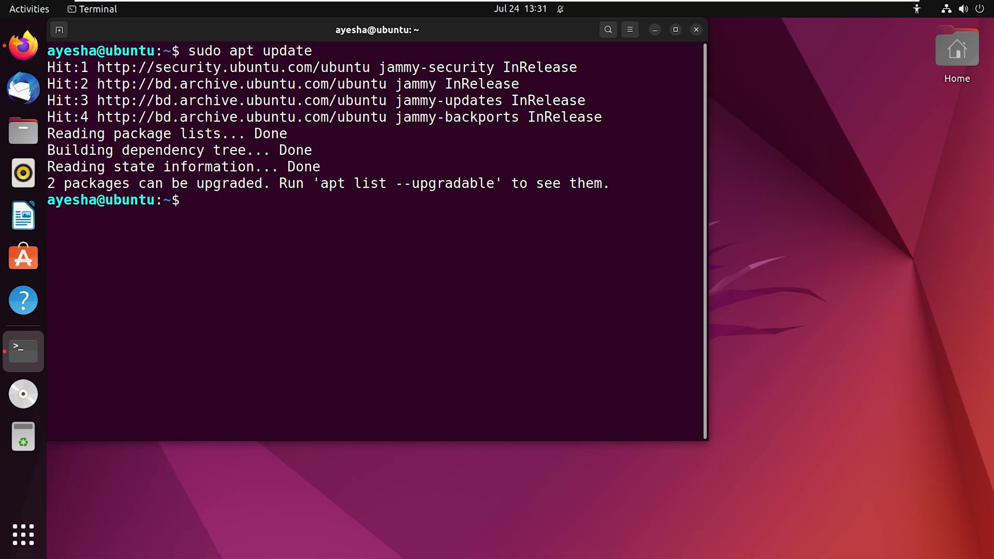
pyautogui.write('sudo apt install zsh')
pyautogui.press('Return')
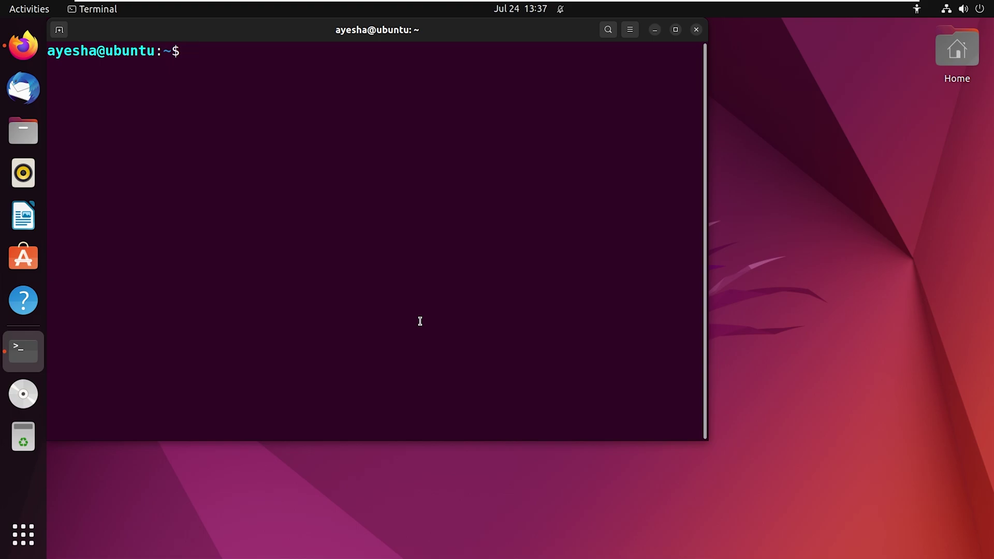
pyautogui.write('zsh --version')
# Step: Run 'zsh --version' and highlight the reported version 5.8.1
pyautogui.press('Return')
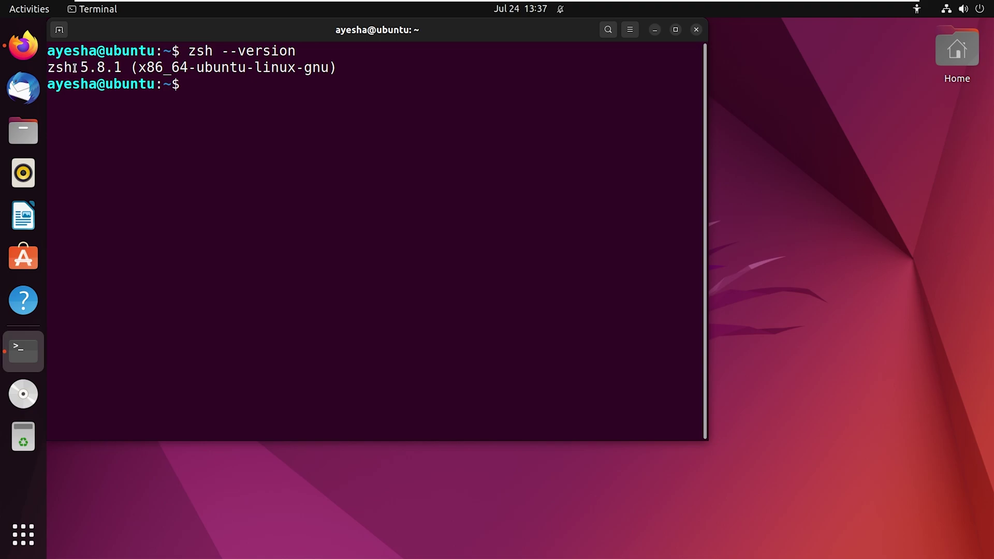
pyautogui.moveTo(74, 69); pyautogui.dragTo(123, 68)
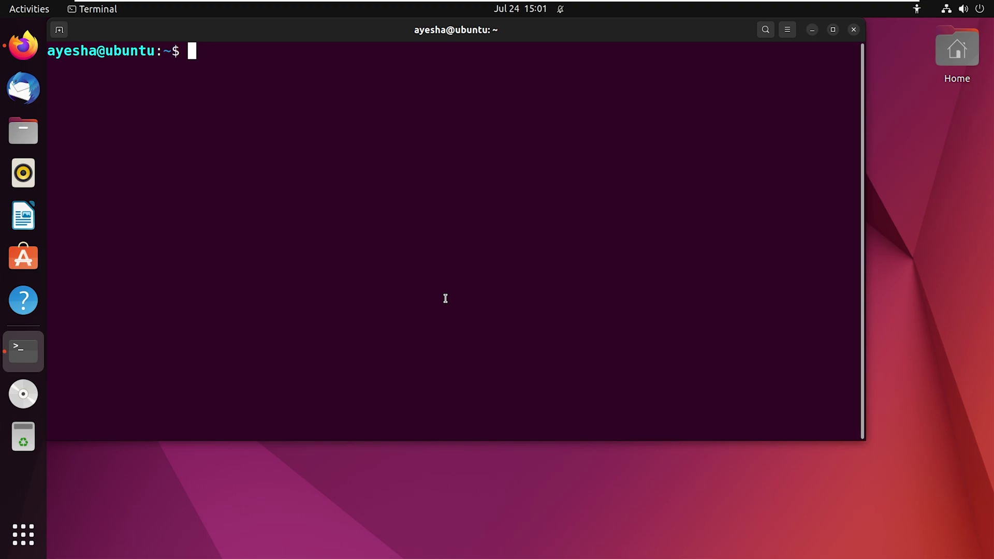
pyautogui.write('sudo apt install git')
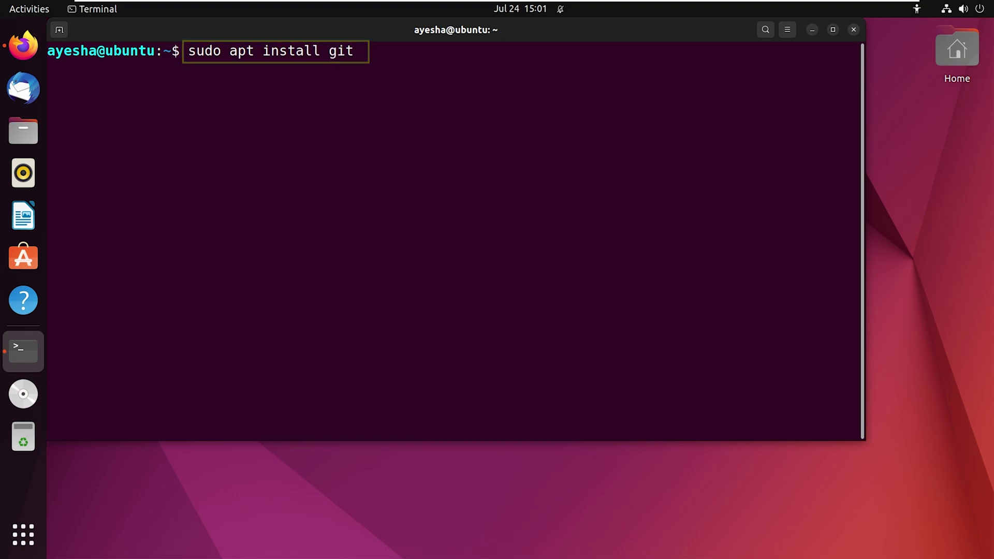
# Step: Run 'sudo apt install git', which reports git 1:2.34.1-1ubuntu1.9 is already newest
pyautogui.press('Return')
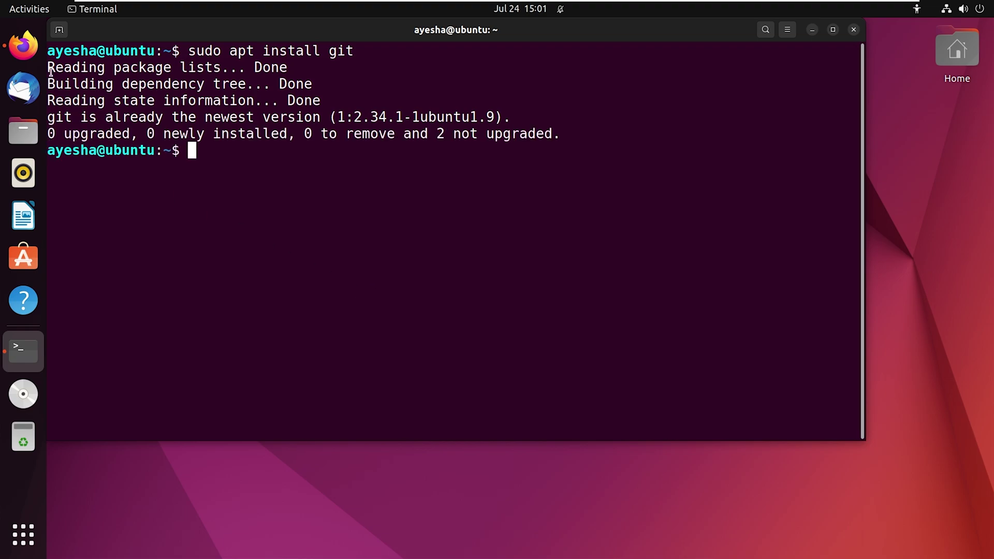
# Step: Copy the raw.githubusercontent.com install.sh address from Firefox's URL bar
pyautogui.click(30, 48)
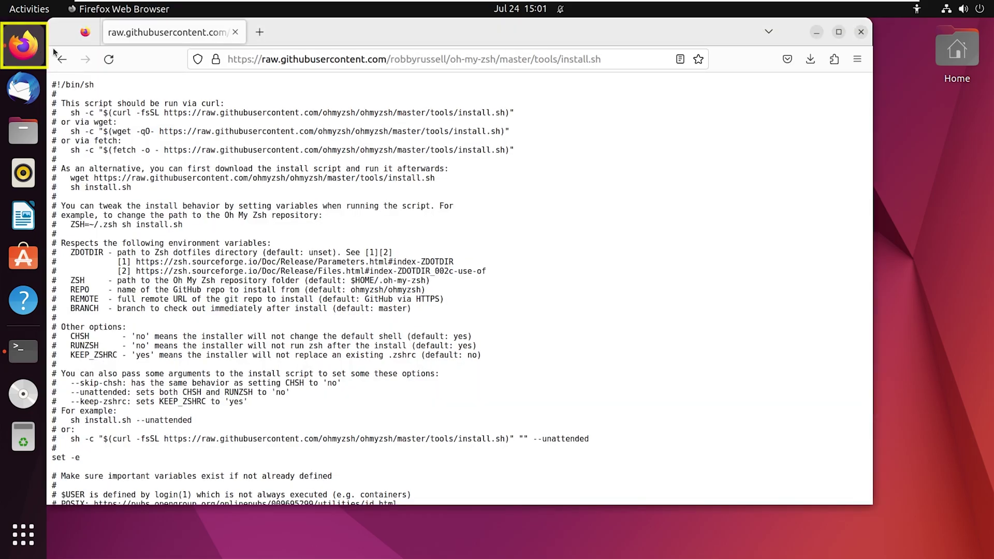
pyautogui.click(432, 53)
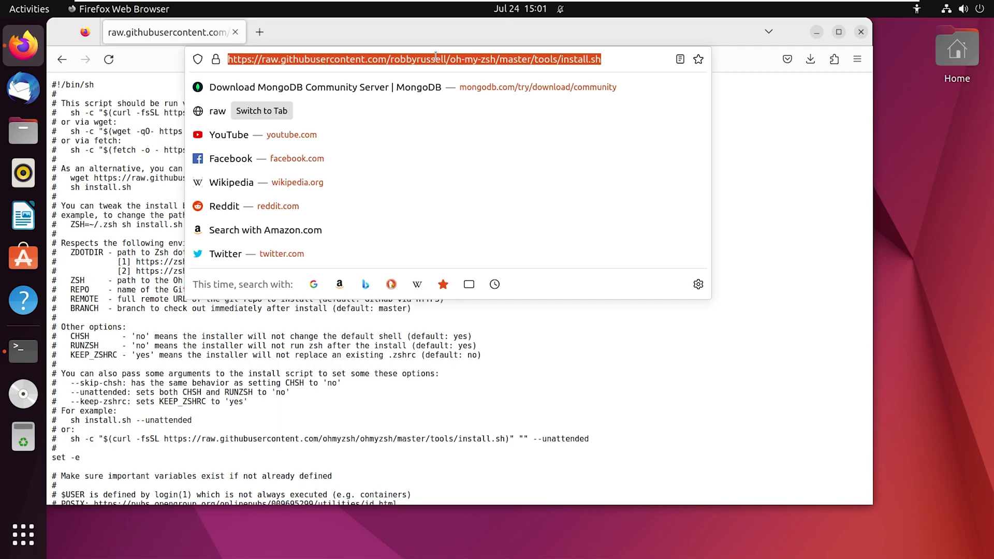
pyautogui.rightClick(435, 59)
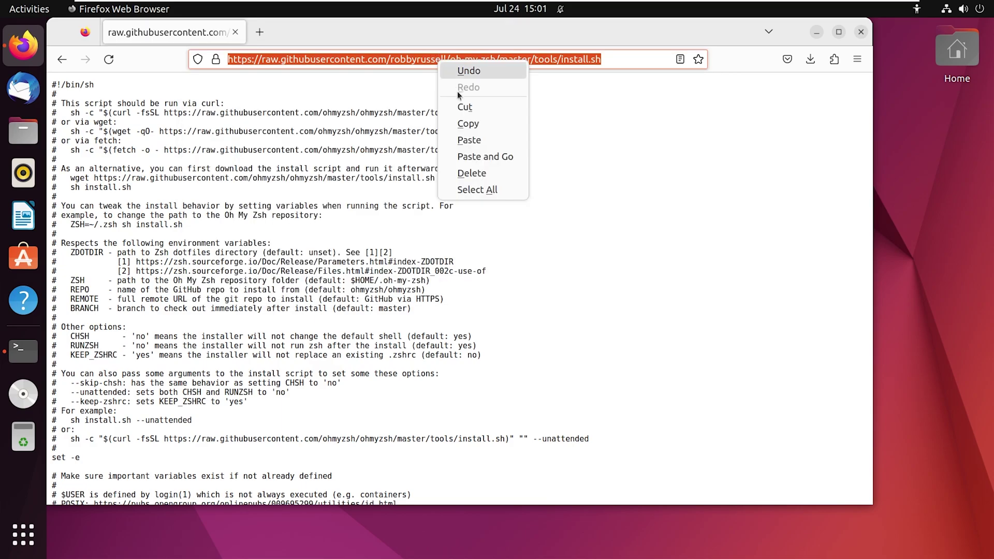
pyautogui.click(467, 128)
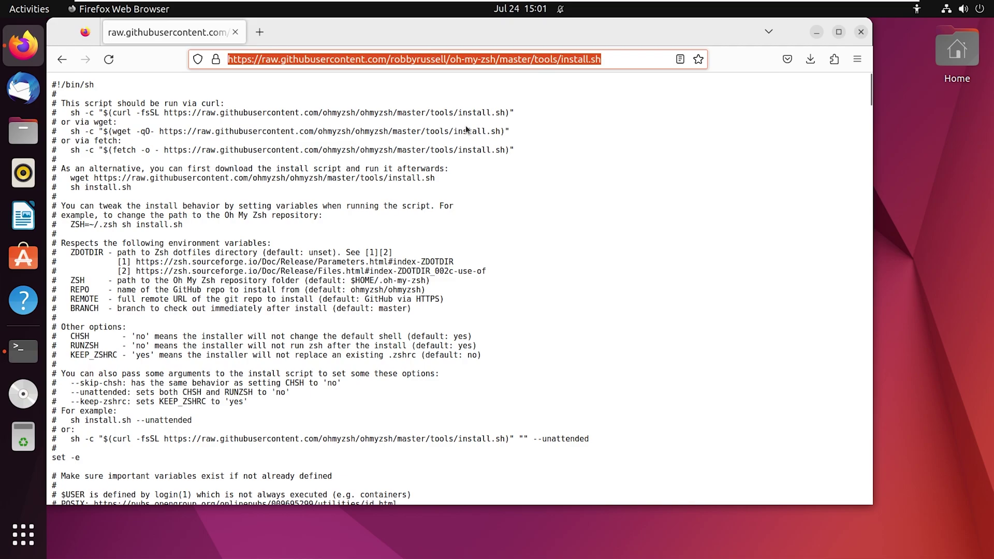
# Step: Run sh -c "$(curl -fsSL <pasted URL>)" and highlight the folder-already-exists message
pyautogui.click(26, 347)
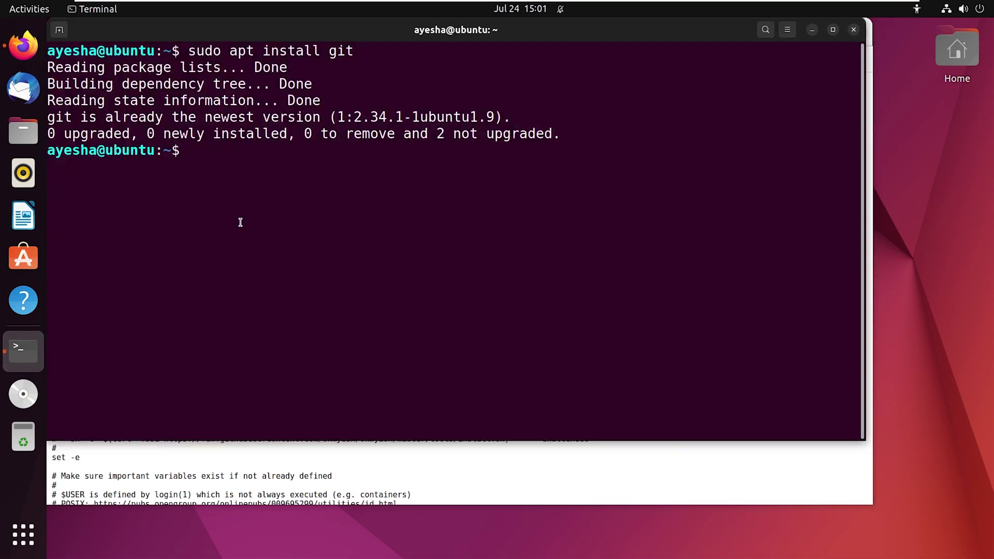
pyautogui.write('sh -c "$(curl -fsSL')
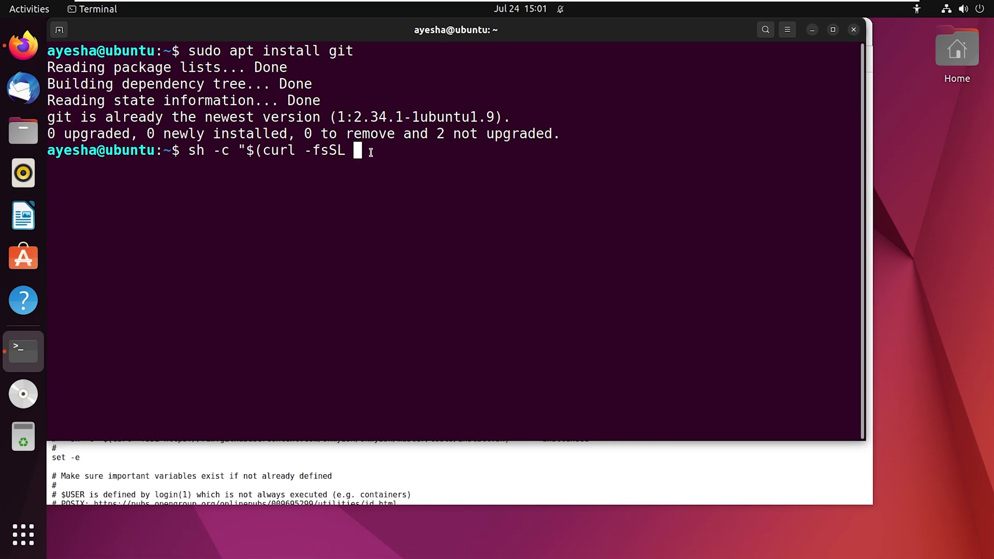
pyautogui.rightClick(372, 154)
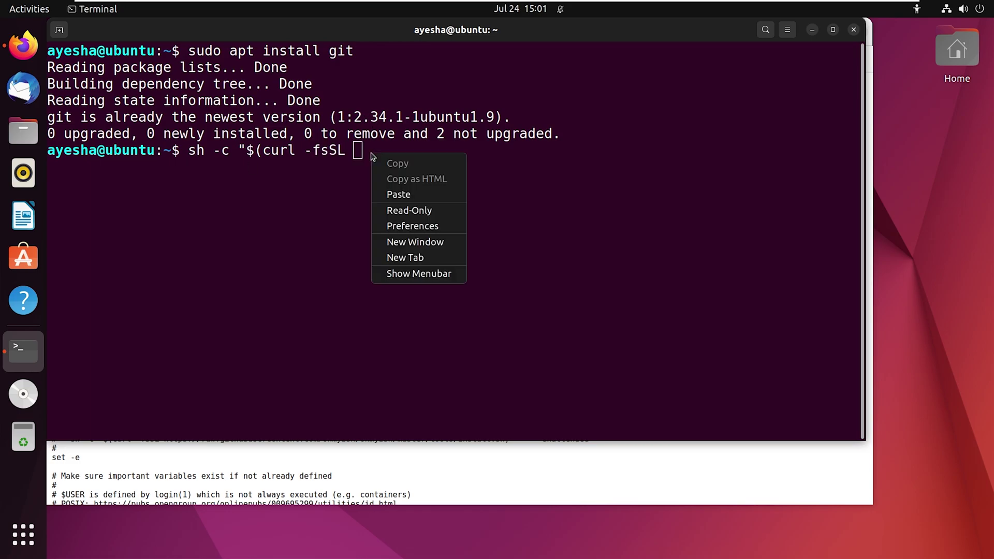
pyautogui.click(398, 194)
pyautogui.write(')"')
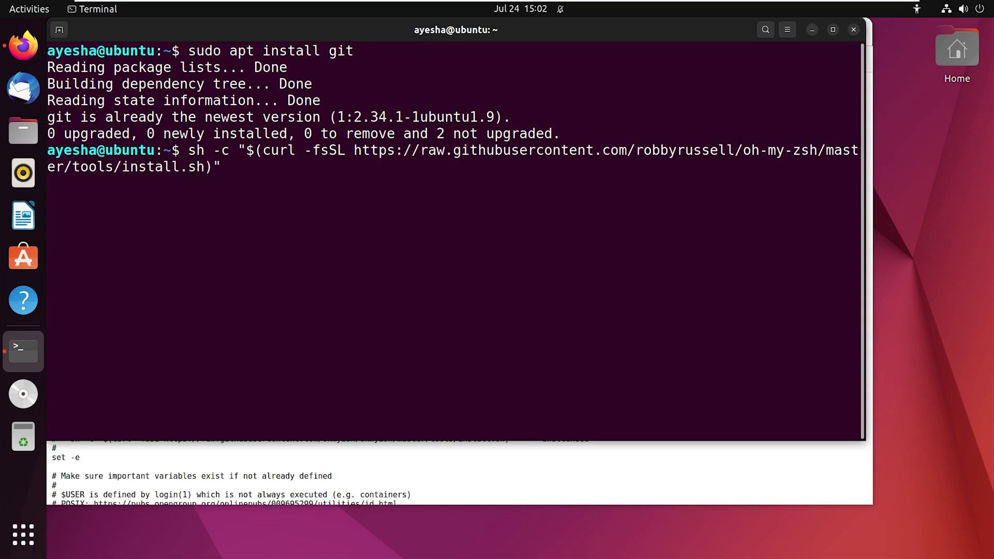
pyautogui.press('Return')
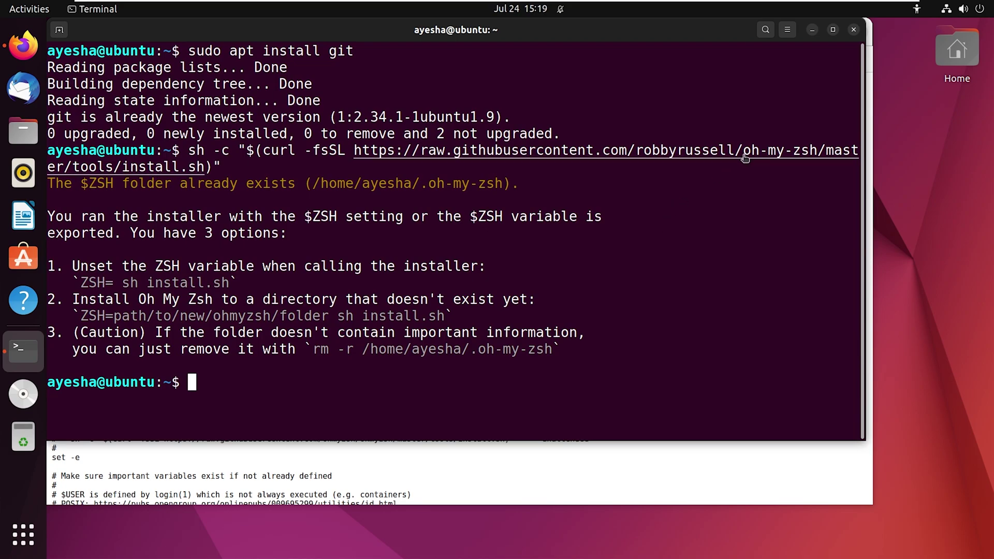
pyautogui.moveTo(744, 152); pyautogui.dragTo(817, 152)
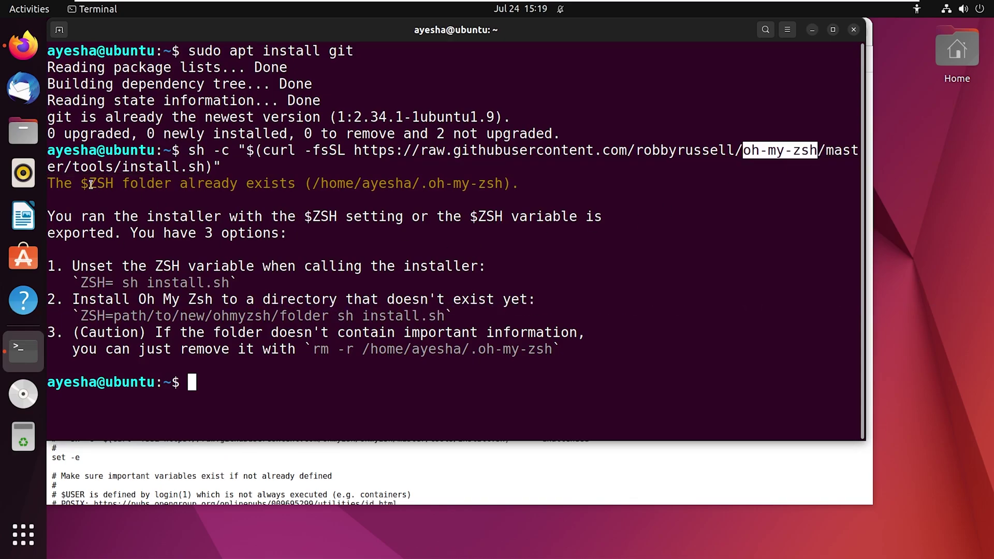
pyautogui.moveTo(47, 183); pyautogui.dragTo(297, 183)
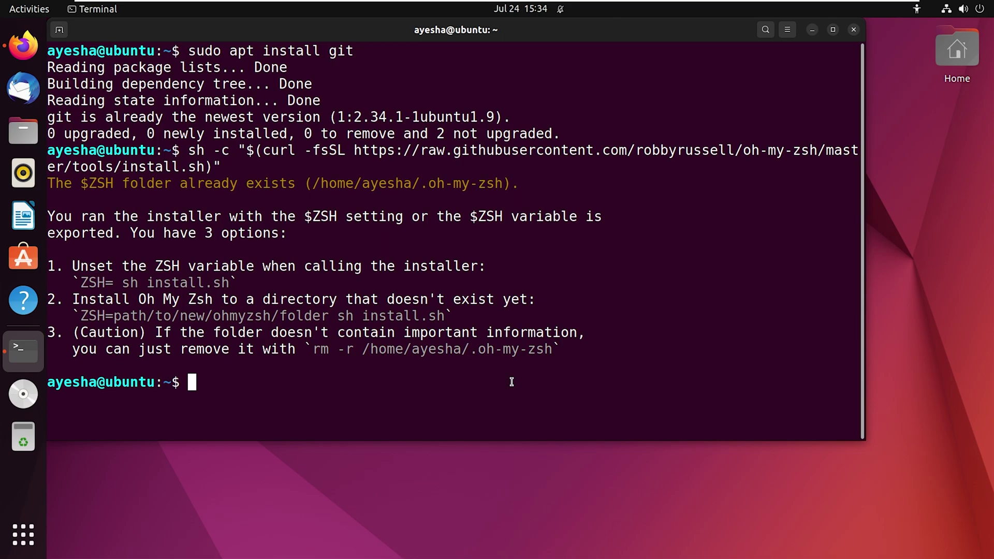
pyautogui.write('clear')
# Step: Run 'clear', 'zsh', 'ls' and 'exit' in turn
pyautogui.press('Return')
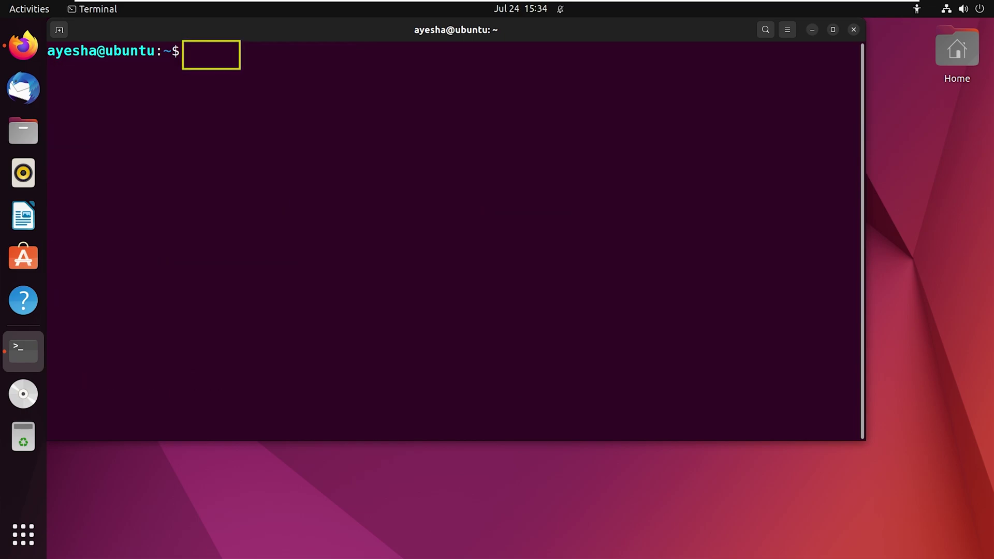
pyautogui.write('zsh')
pyautogui.press('Return')
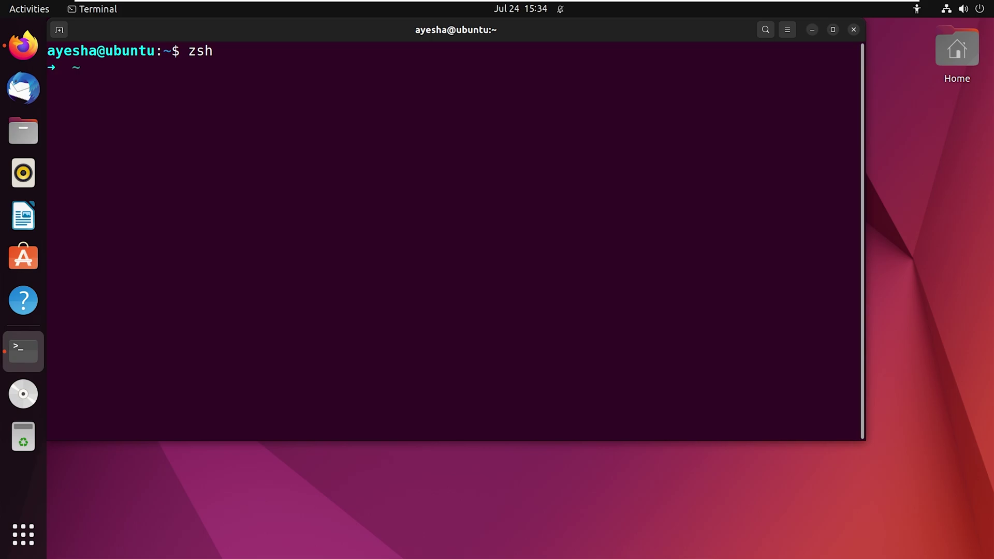
pyautogui.write('ls')
pyautogui.press('Return')
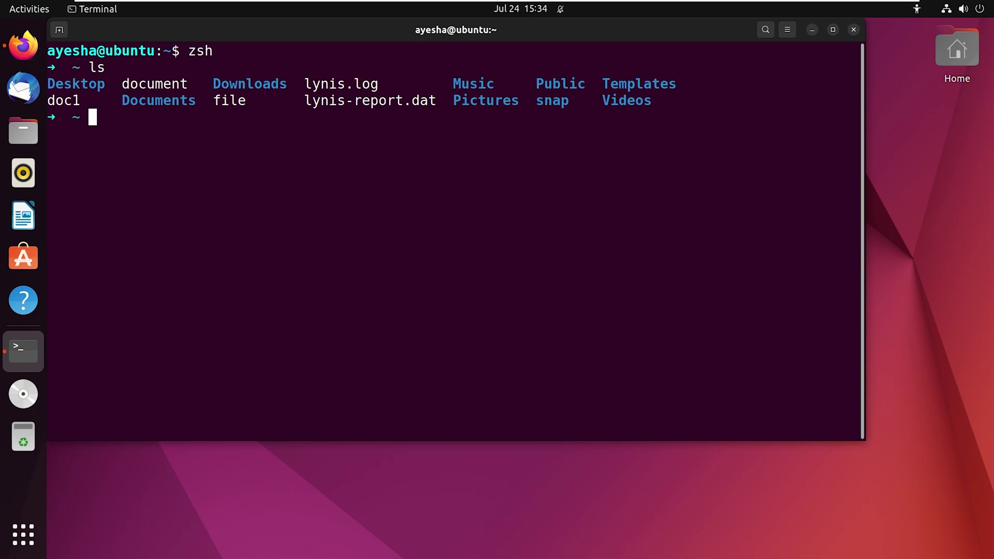
pyautogui.write('exit')
pyautogui.press('Return')
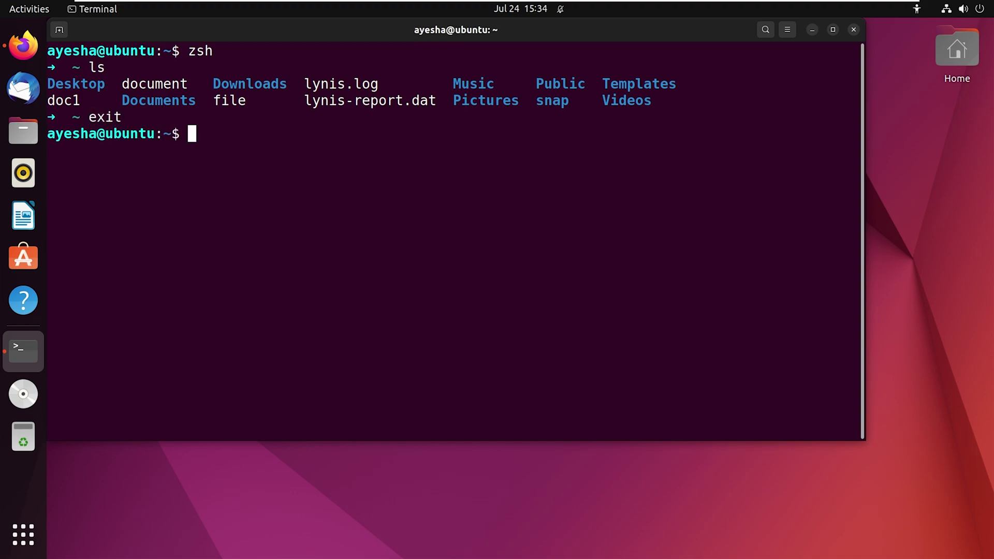